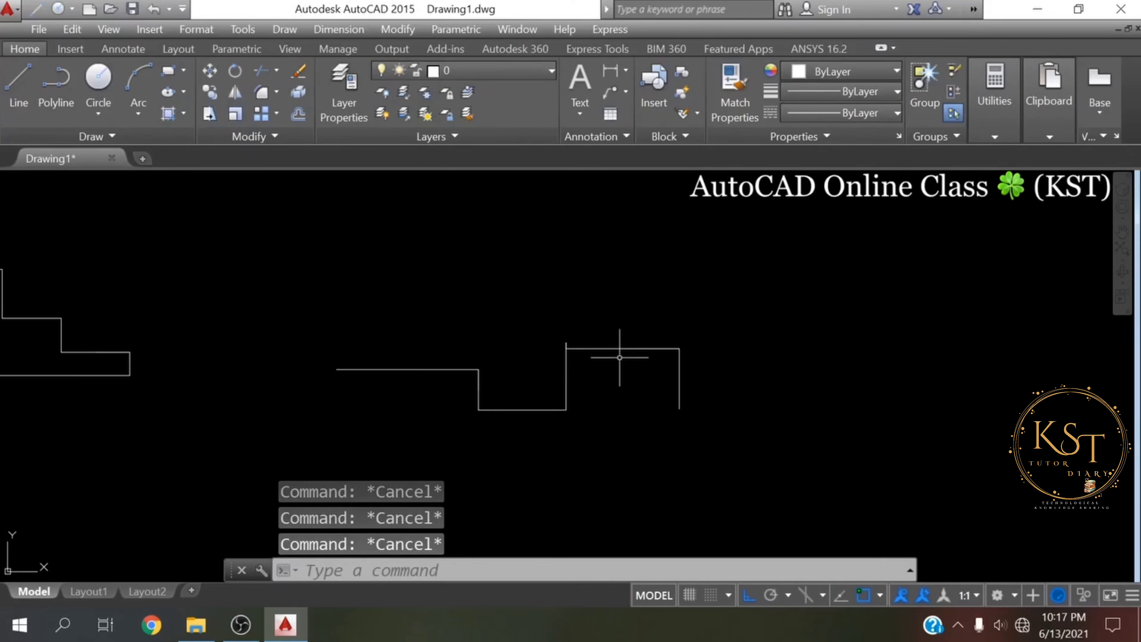
Step: Erase the open stepped polyline beside the stair profile
{"action": "left_click", "coordinate": [620, 339]}
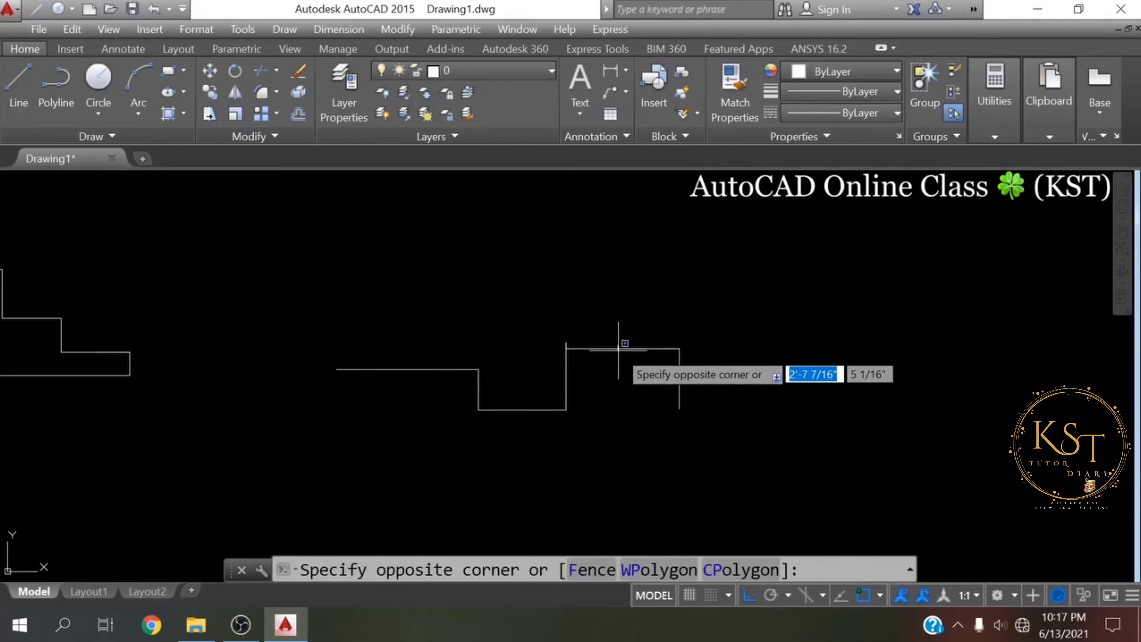
{"action": "left_click", "coordinate": [618, 349]}
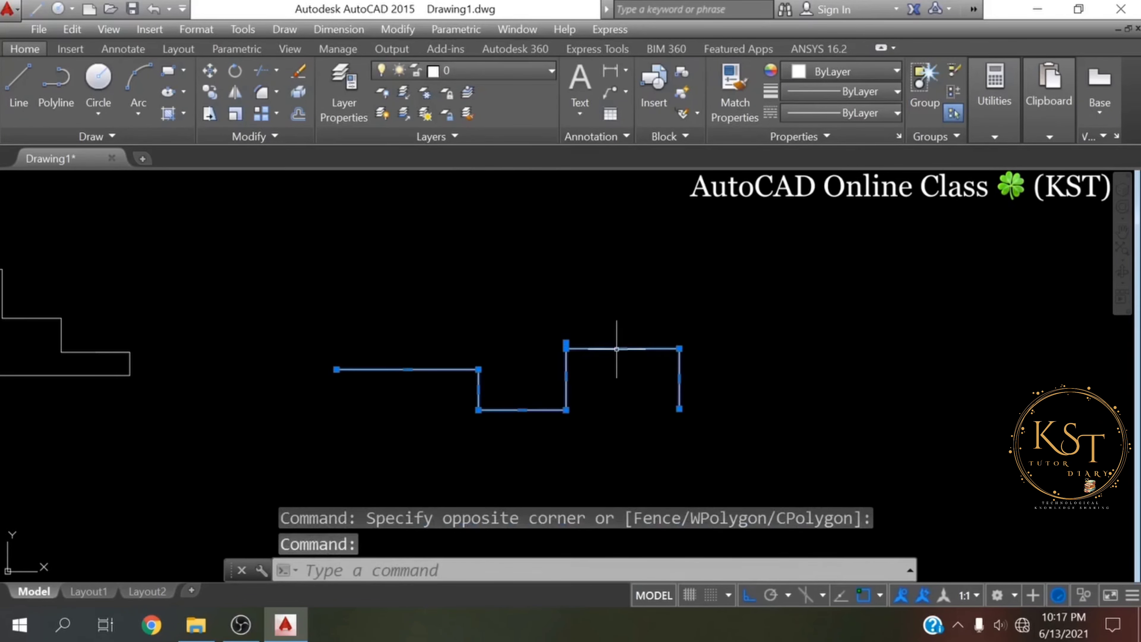
{"action": "key", "text": "Delete"}
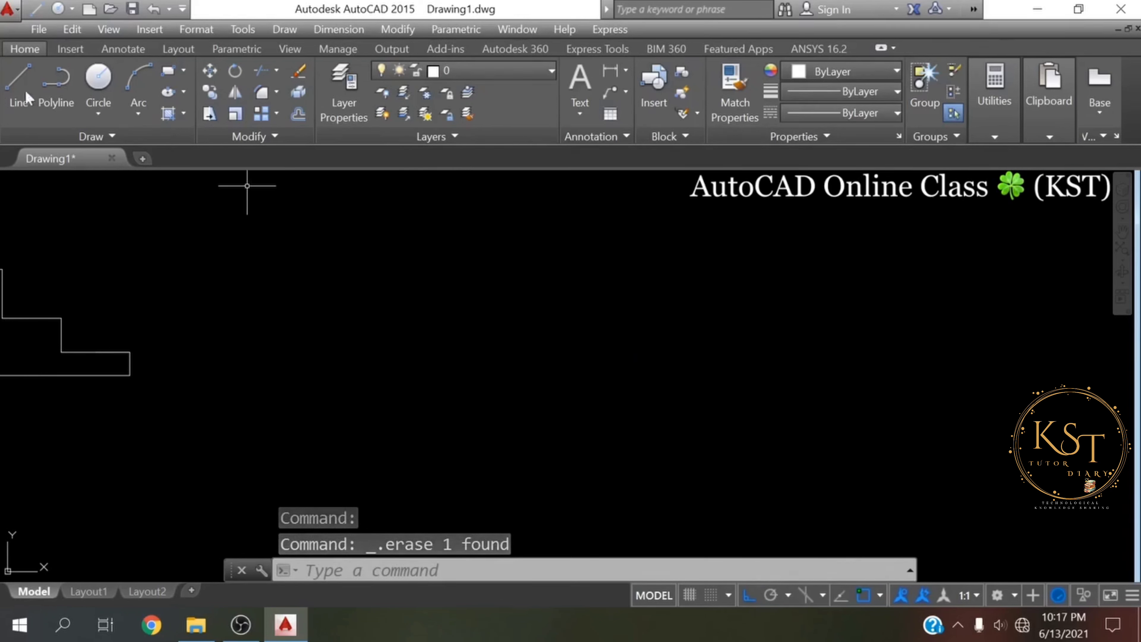
Step: Start a polyline in the empty space and draw a 4-inch horizontal arrowhead segment rightward, with starting width 0 and ending width 4
{"action": "left_click", "coordinate": [57, 90]}
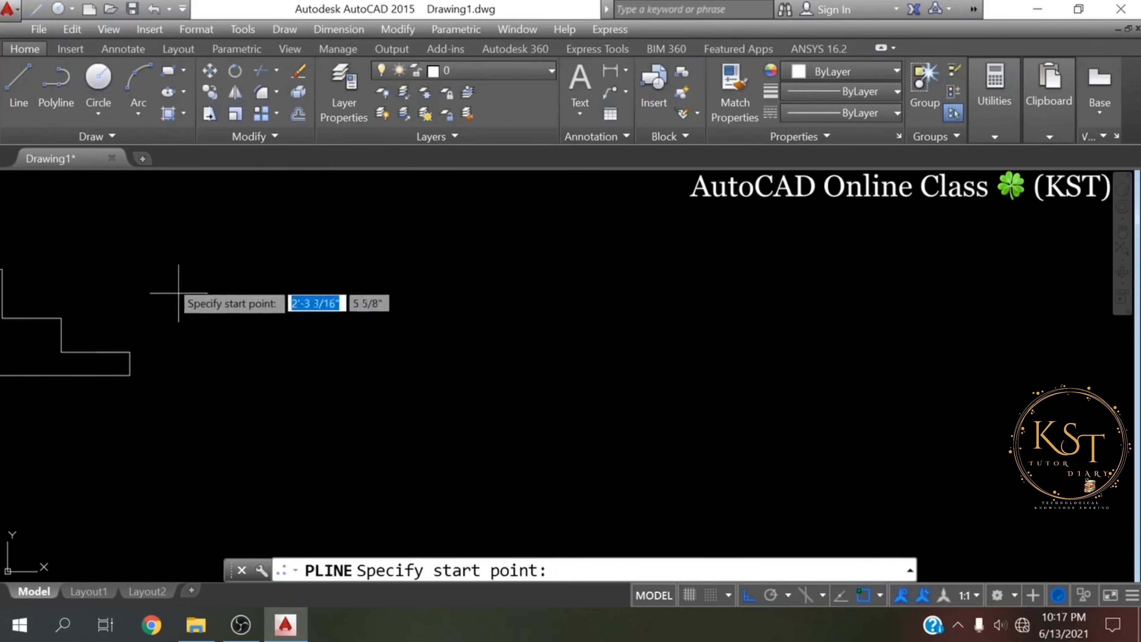
{"action": "left_click", "coordinate": [360, 348]}
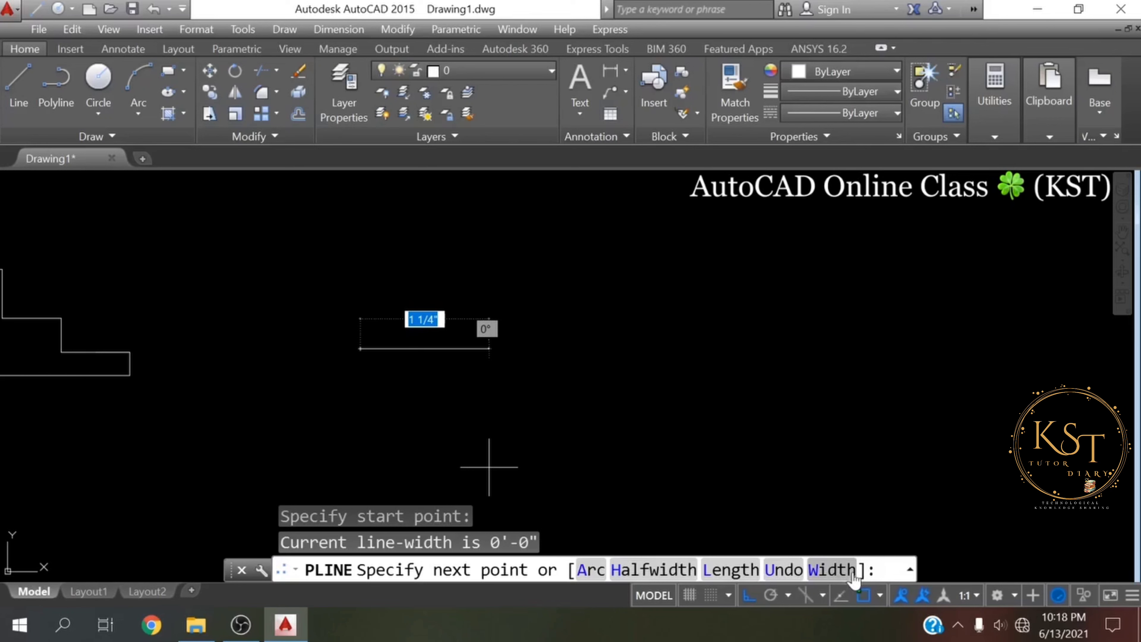
{"action": "type", "text": "w"}
{"action": "key", "text": "Return"}
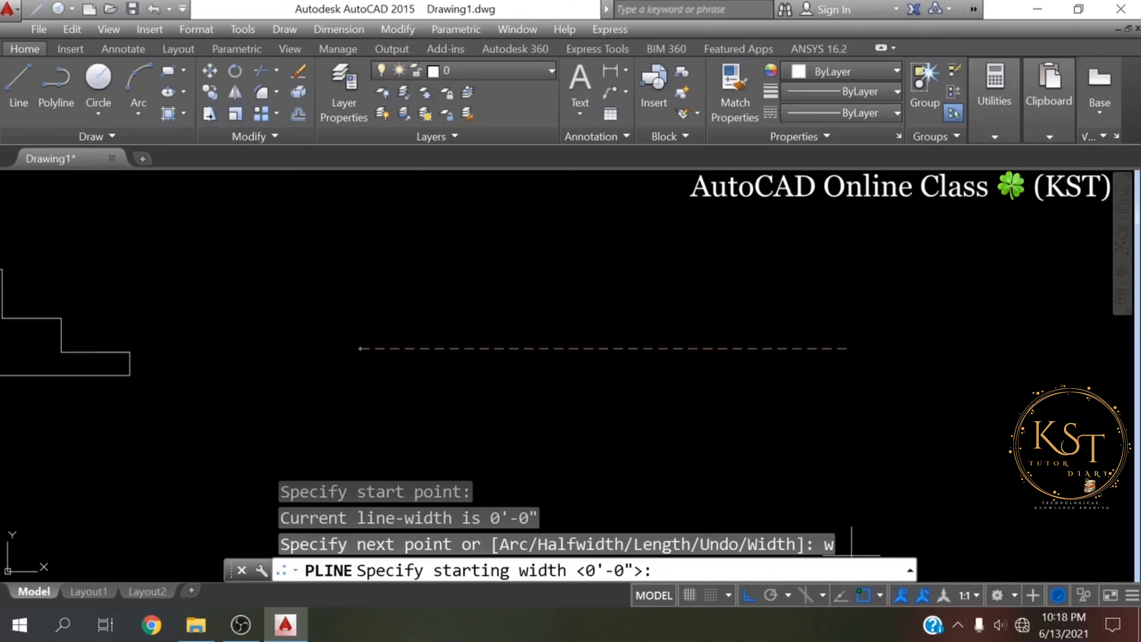
{"action": "key", "text": "Return"}
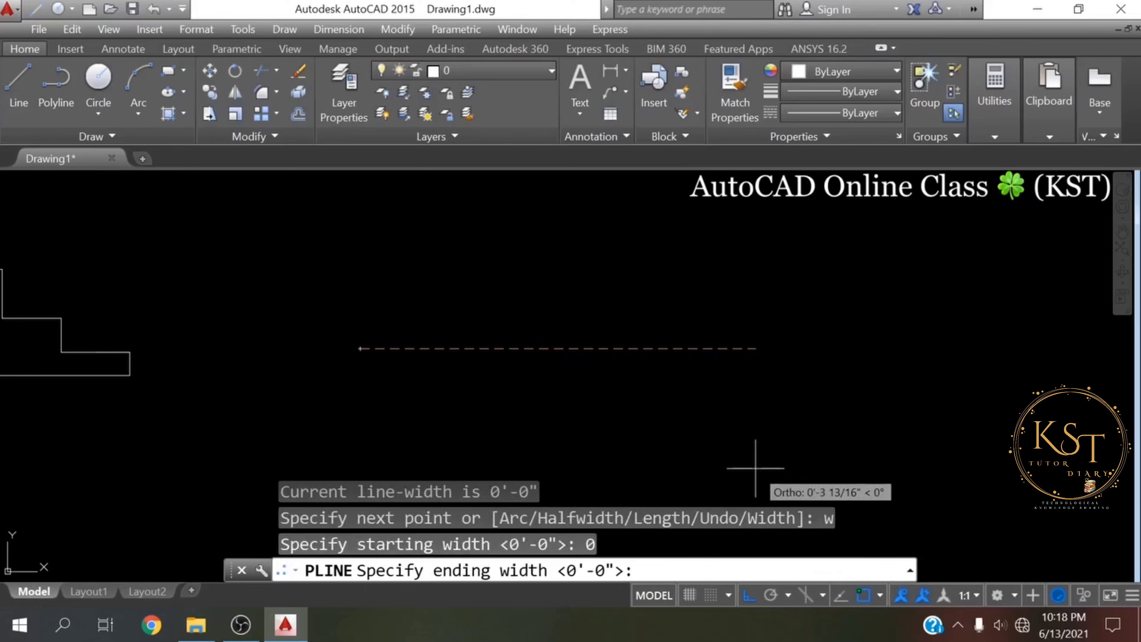
{"action": "type", "text": "4"}
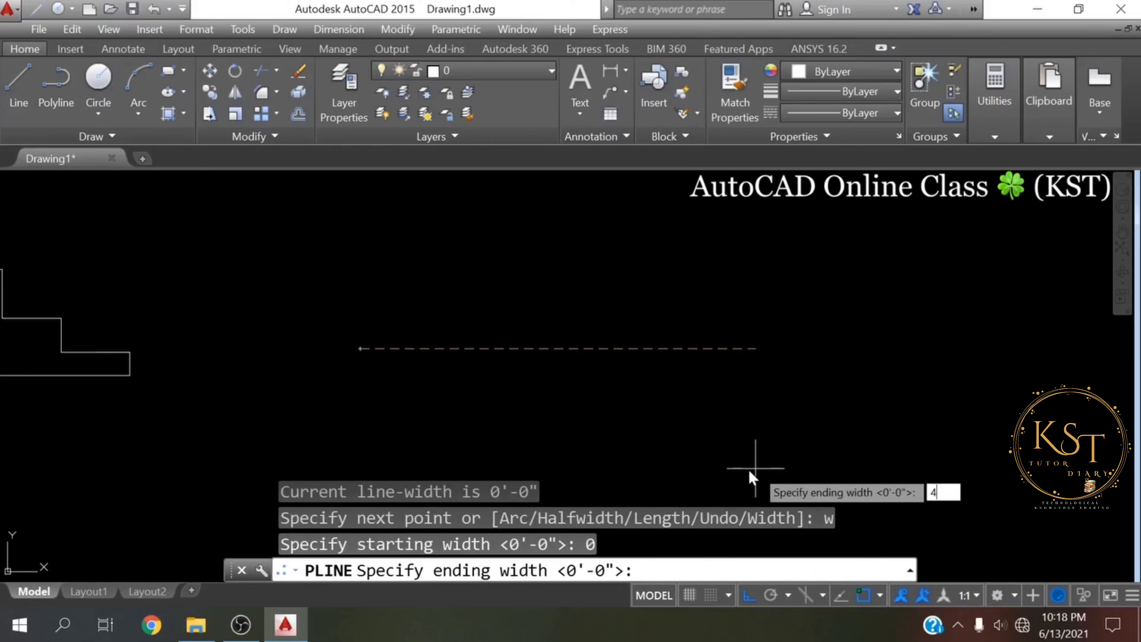
{"action": "key", "text": "Return"}
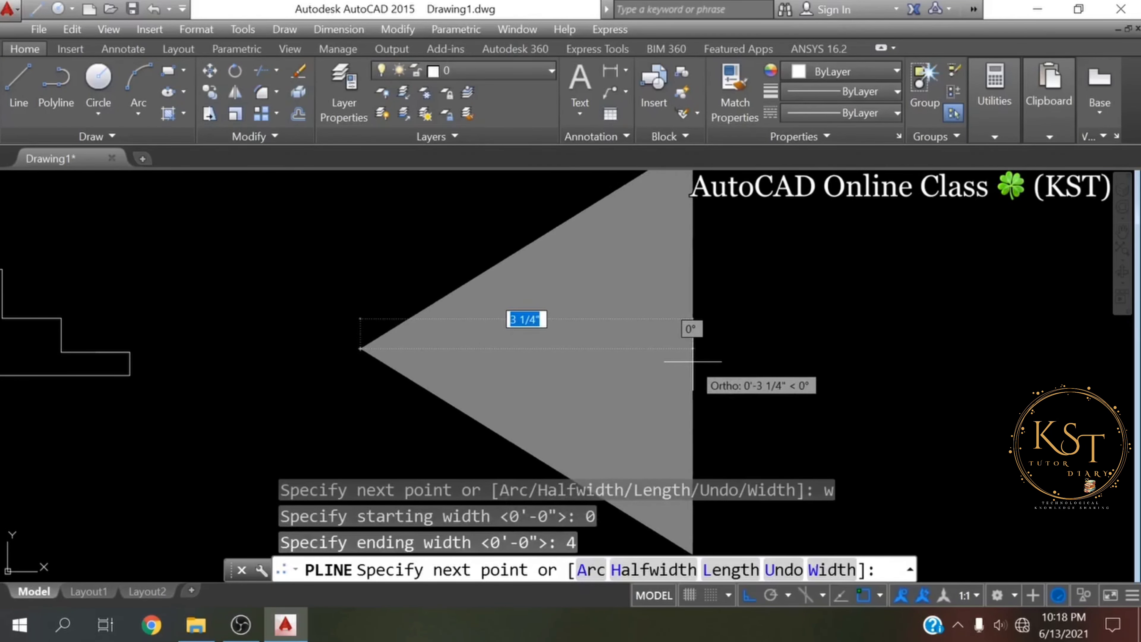
{"action": "scroll", "coordinate": [744, 361], "scroll_direction": "down", "scroll_amount": 4}
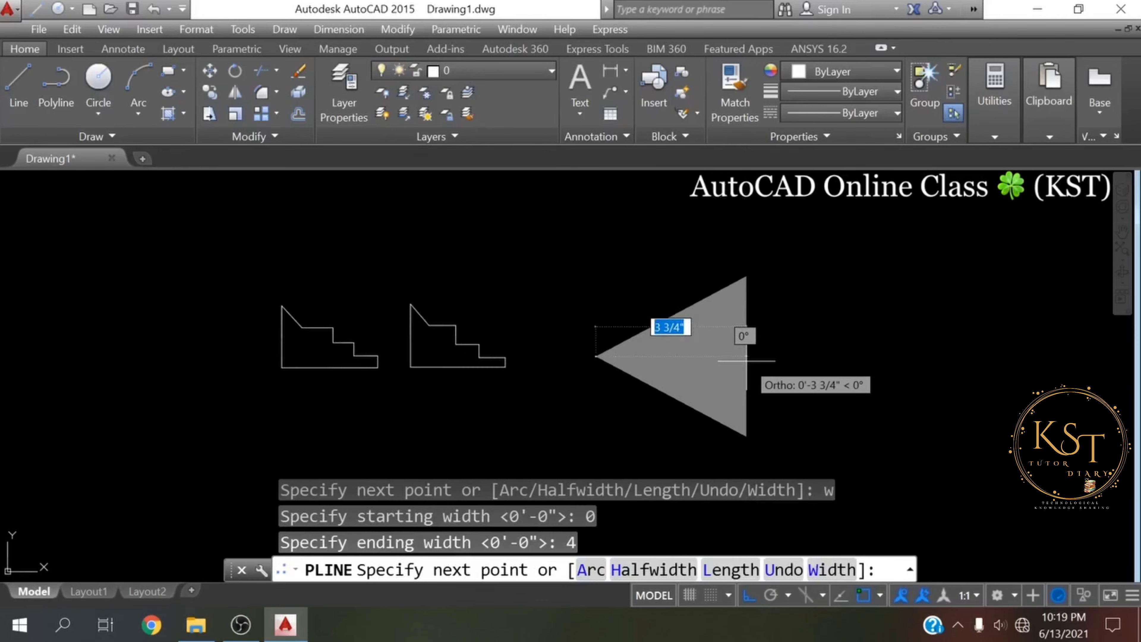
{"action": "scroll", "coordinate": [745, 361], "scroll_direction": "up", "scroll_amount": 4}
{"action": "scroll", "coordinate": [746, 361], "scroll_direction": "down", "scroll_amount": 4}
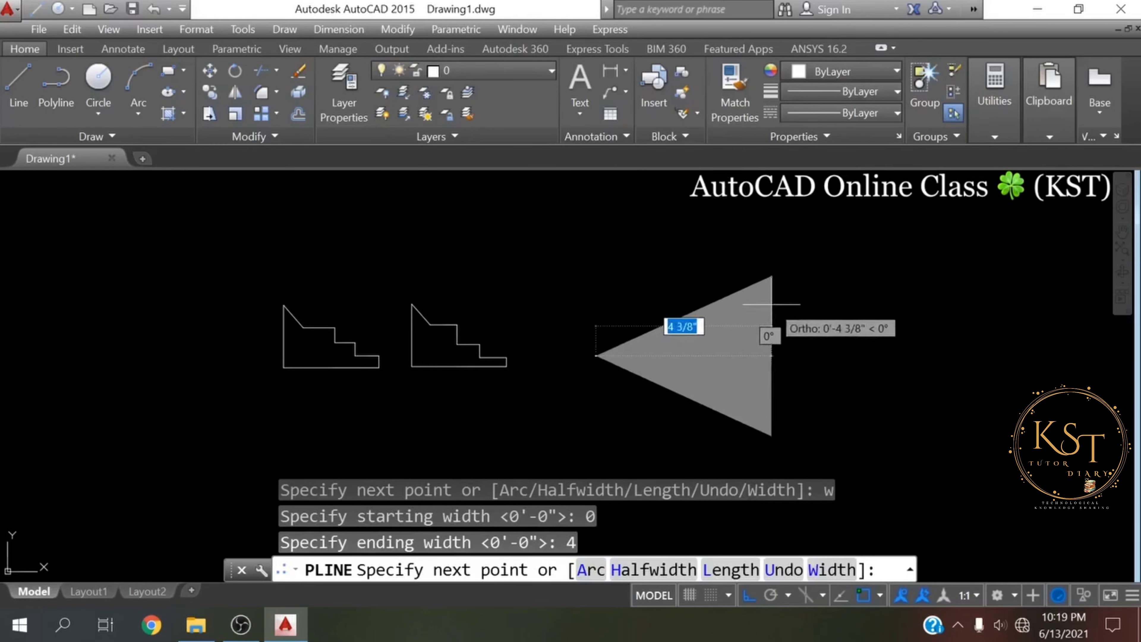
{"action": "scroll", "coordinate": [799, 375], "scroll_direction": "up", "scroll_amount": 2}
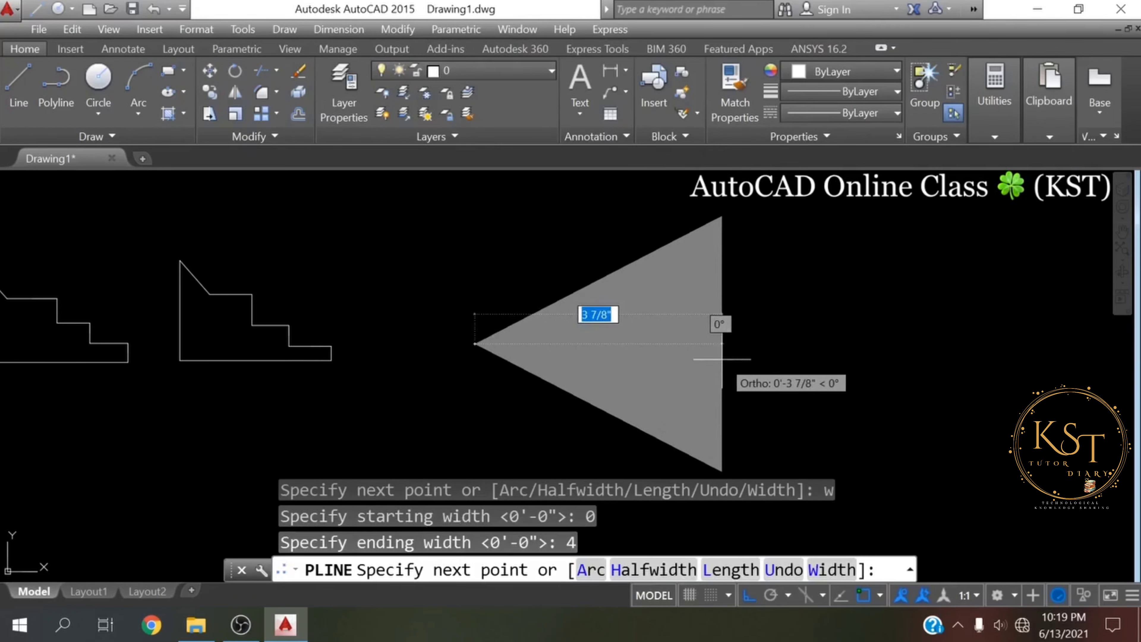
{"action": "type", "text": "4"}
{"action": "key", "text": "Return"}
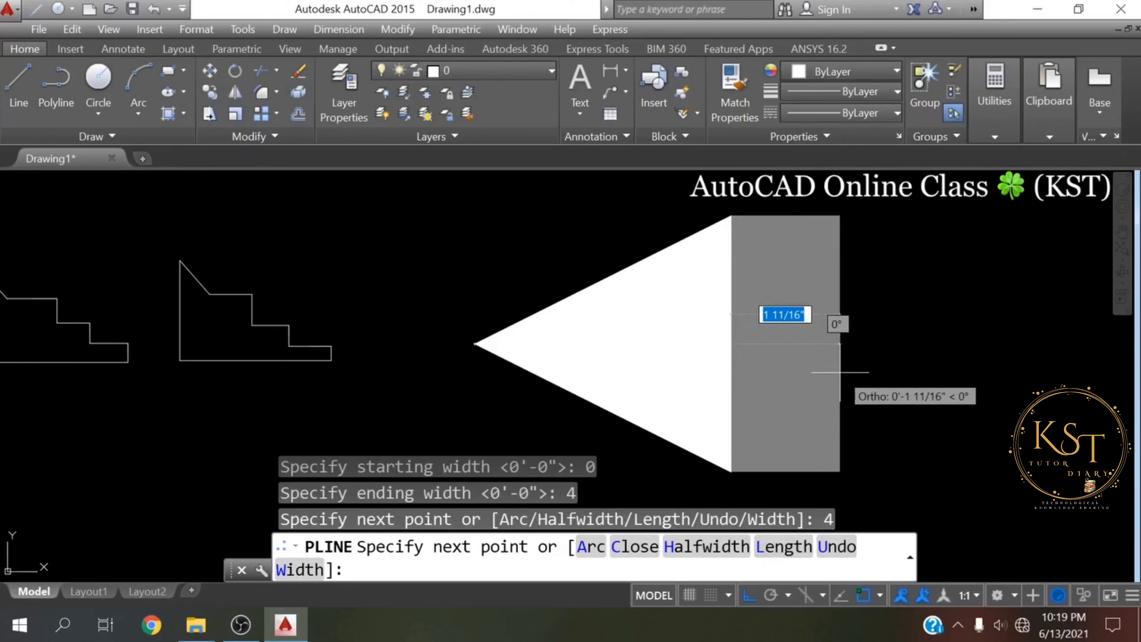
Step: Continue the polyline with a 6-inch horizontal shaft segment, using a starting and ending width of 2
{"action": "type", "text": "w"}
{"action": "key", "text": "Return"}
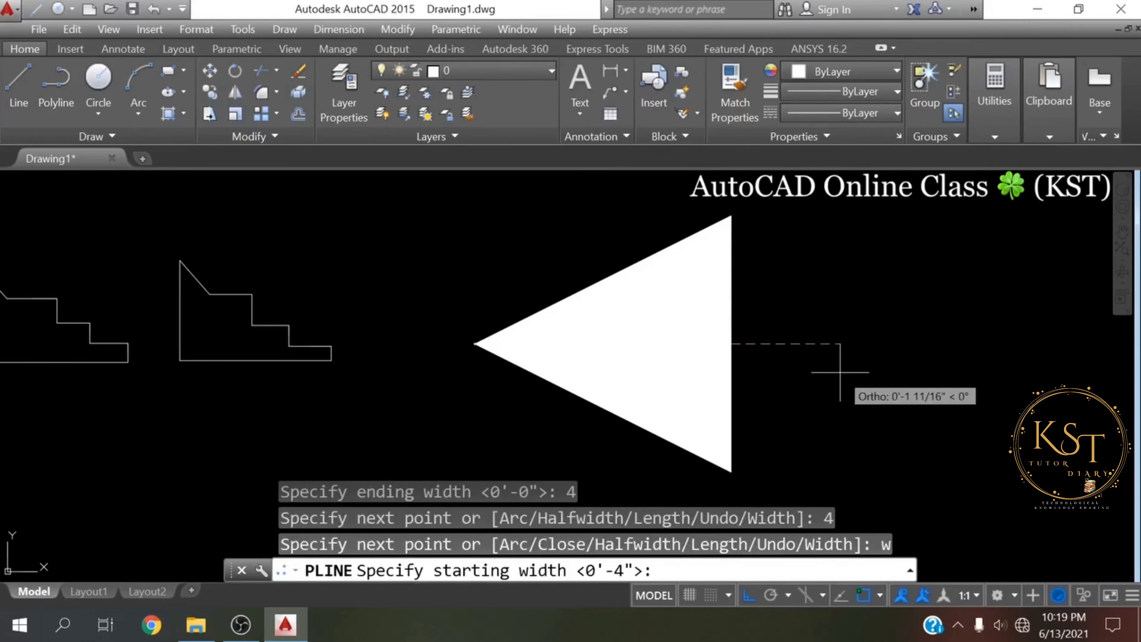
{"action": "type", "text": "2"}
{"action": "key", "text": "Return"}
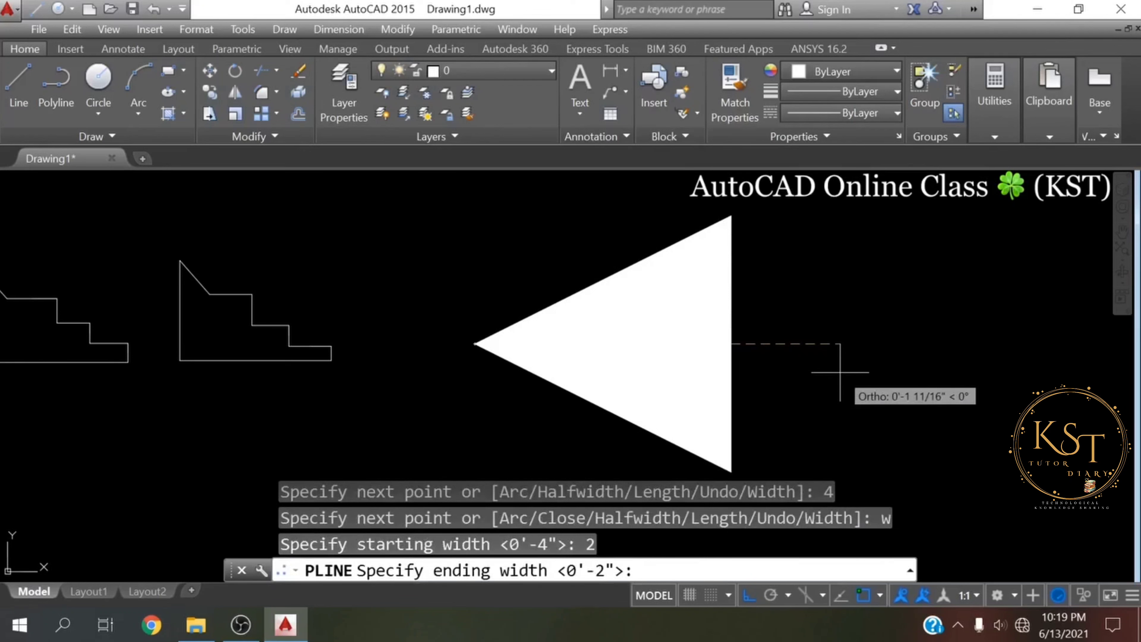
{"action": "type", "text": "2"}
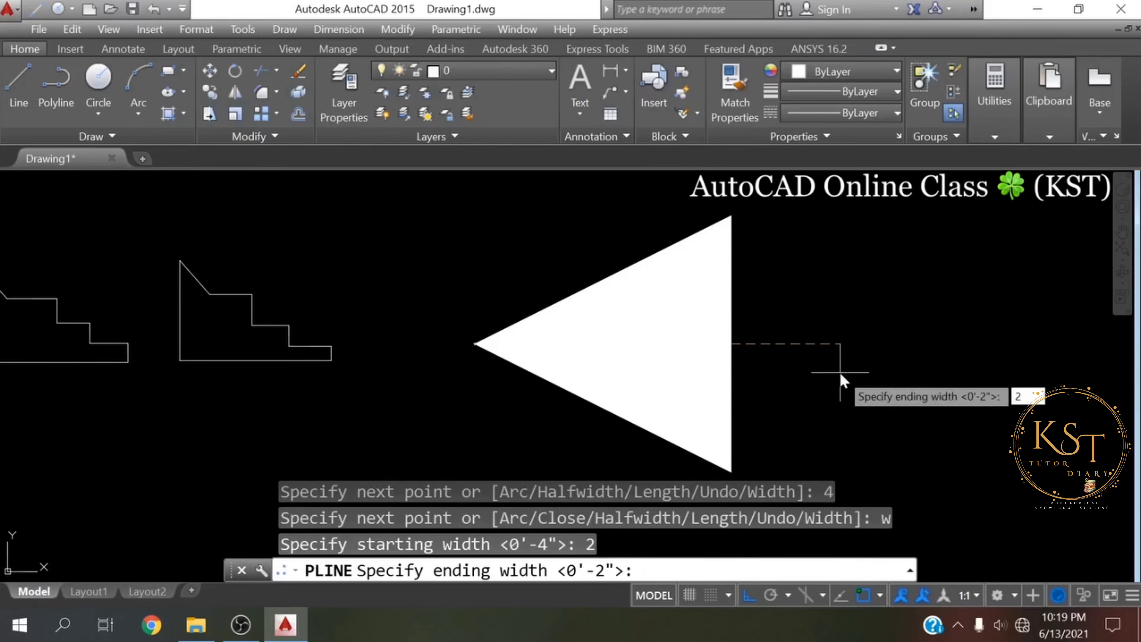
{"action": "key", "text": "Return"}
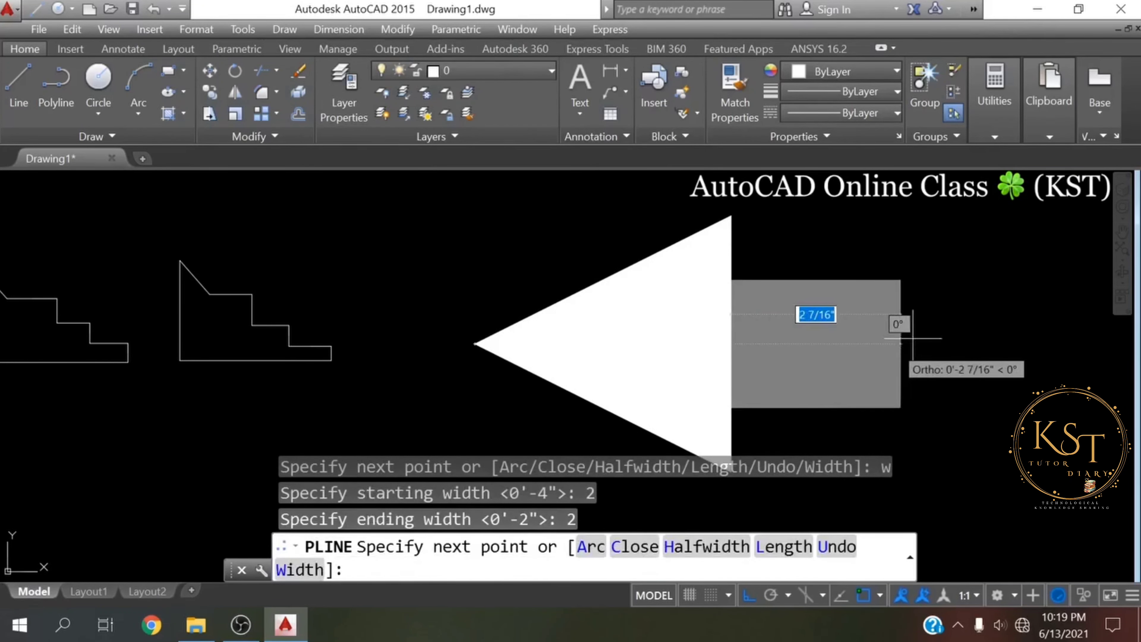
{"action": "scroll", "coordinate": [944, 311], "scroll_direction": "down", "scroll_amount": 3}
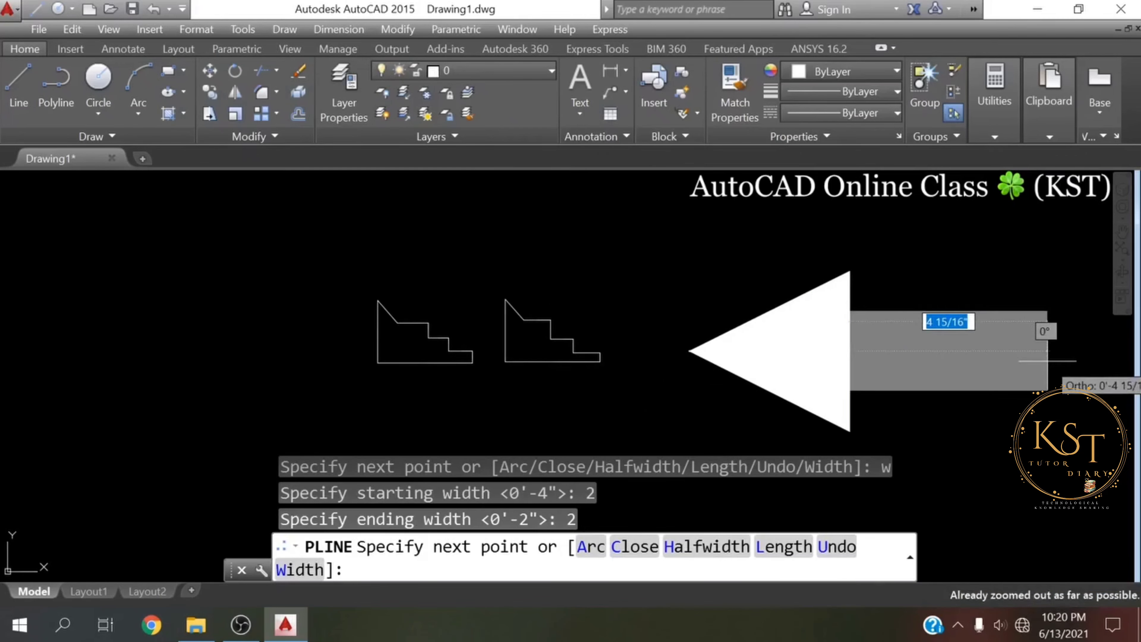
{"action": "mouse_move", "coordinate": [1038, 355]}
{"action": "middle_mouse_down"}
{"action": "mouse_move", "coordinate": [796, 387]}
{"action": "mouse_move", "coordinate": [621, 355]}
{"action": "middle_mouse_up"}
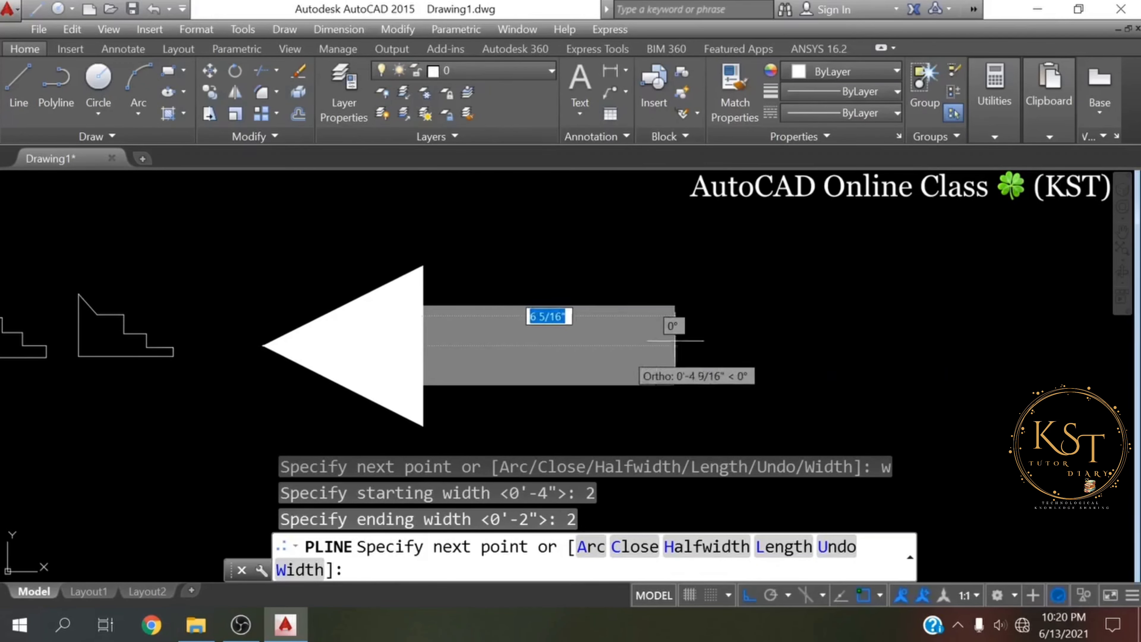
{"action": "type", "text": "6"}
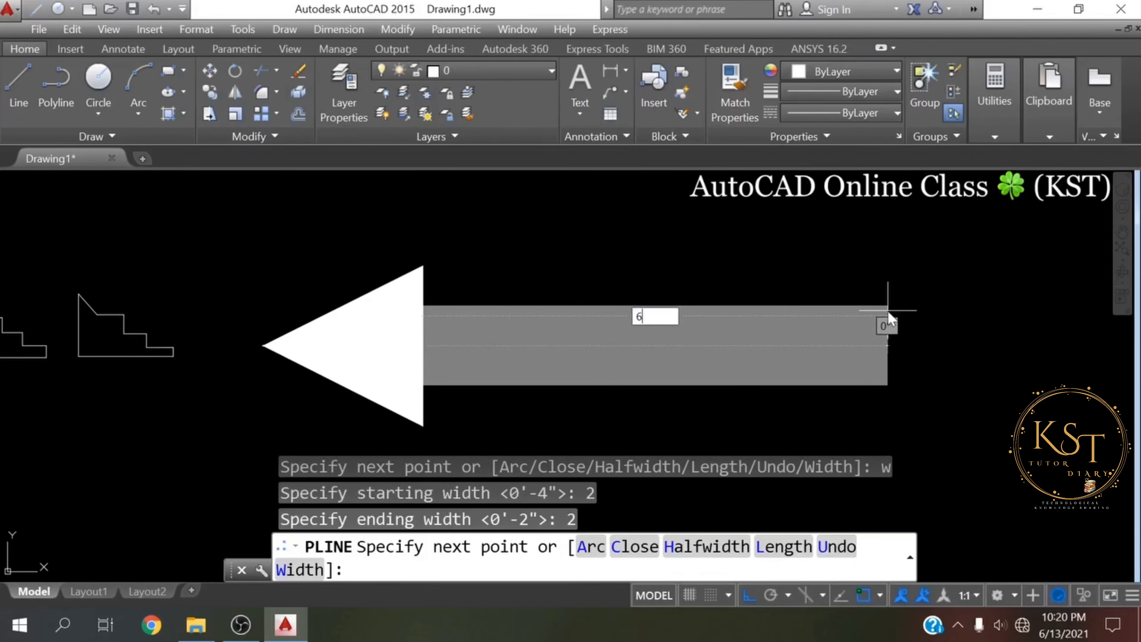
{"action": "key", "text": "Return"}
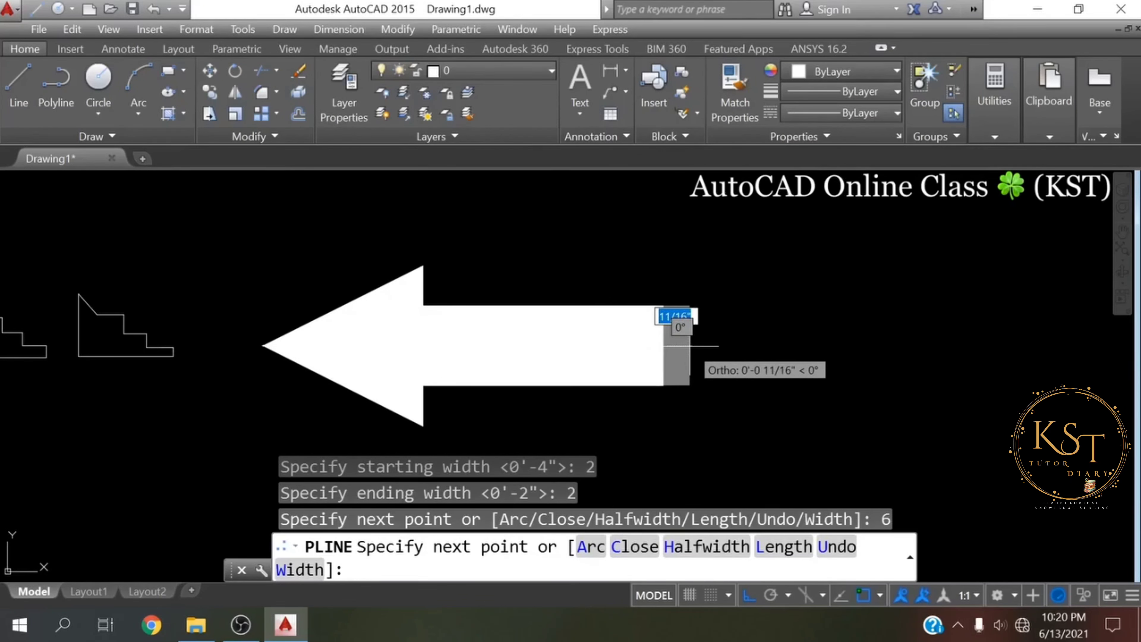
Step: Add a 4-inch arrowhead segment at the shaft's right end with starting width 4 and ending width 0, and end the polyline
{"action": "type", "text": "w"}
{"action": "key", "text": "Return"}
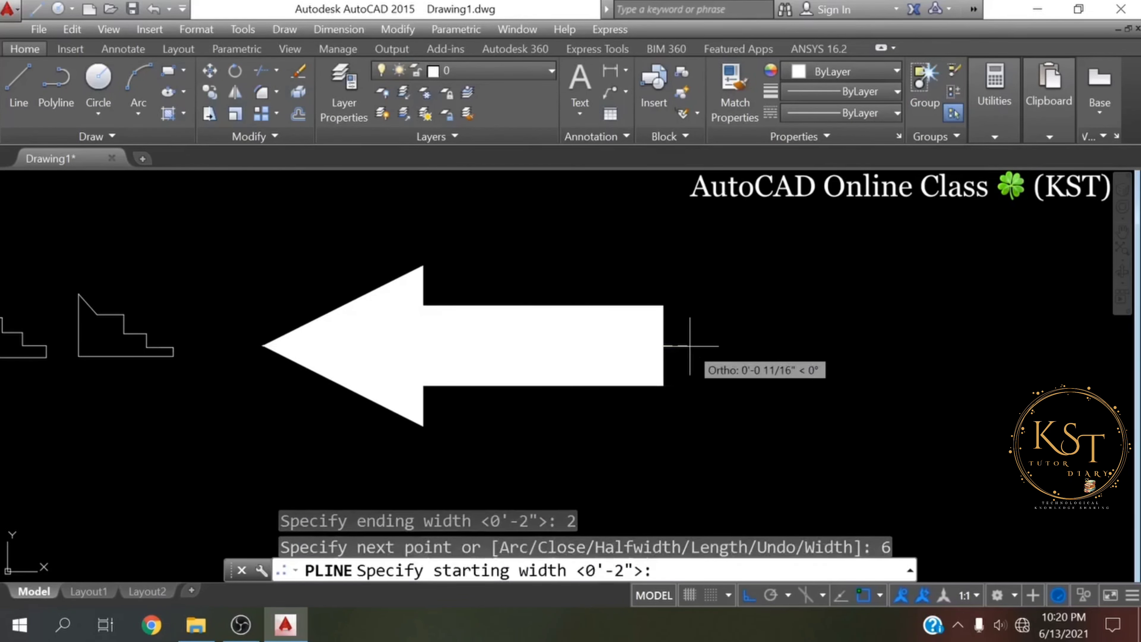
{"action": "type", "text": "4"}
{"action": "key", "text": "Return"}
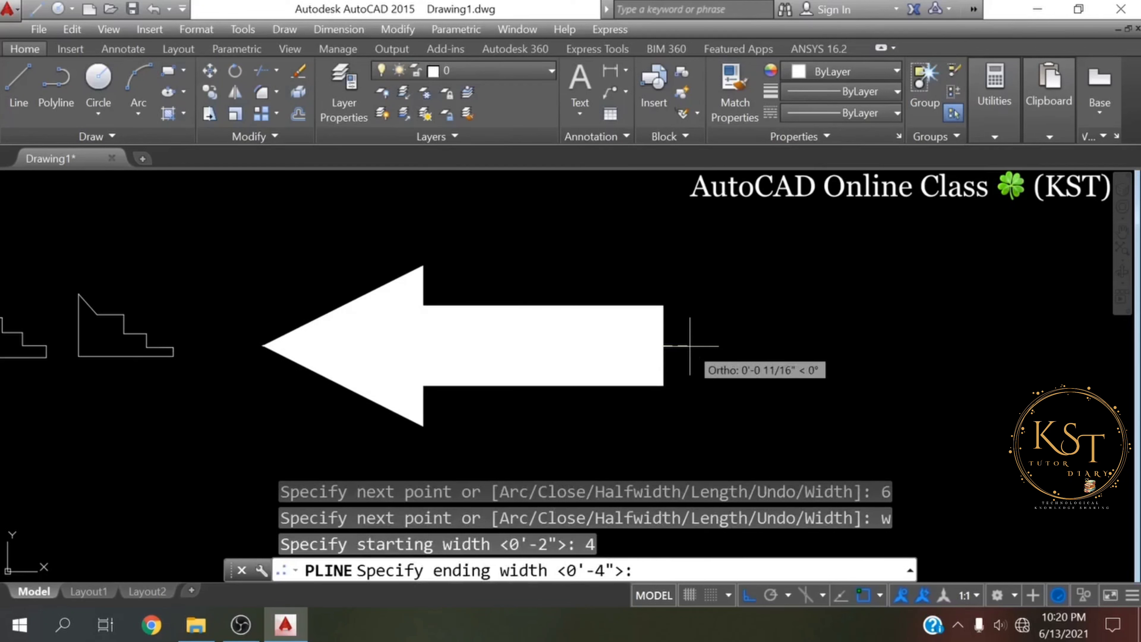
{"action": "type", "text": "0"}
{"action": "key", "text": "Return"}
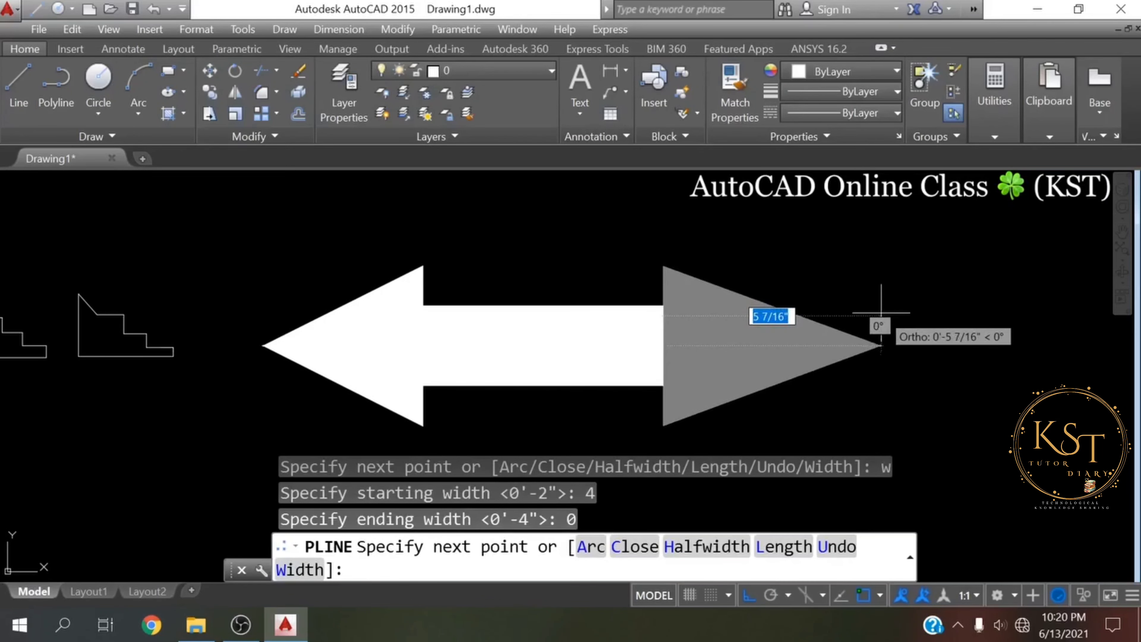
{"action": "type", "text": "4"}
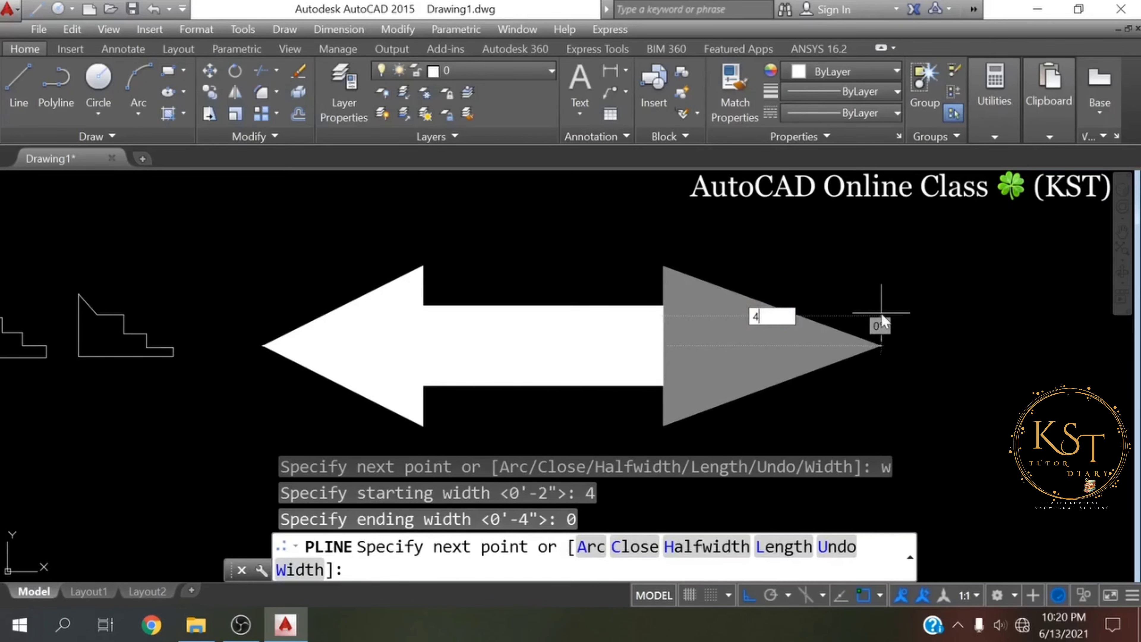
{"action": "key", "text": "Return"}
{"action": "key", "text": "Escape"}
Step: Examine the finished double-headed arrow, including its shaft and both arrowheads
{"action": "scroll", "coordinate": [766, 374], "scroll_direction": "down", "scroll_amount": 2}
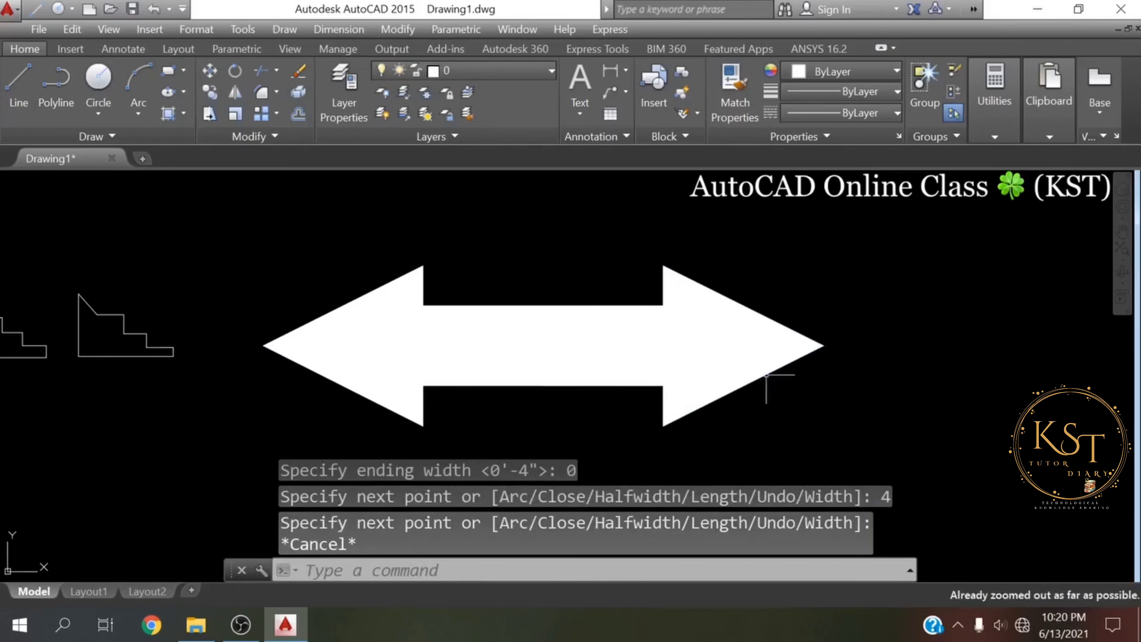
{"action": "scroll", "coordinate": [766, 374], "scroll_direction": "up", "scroll_amount": 3}
{"action": "scroll", "coordinate": [766, 375], "scroll_direction": "down", "scroll_amount": 1}
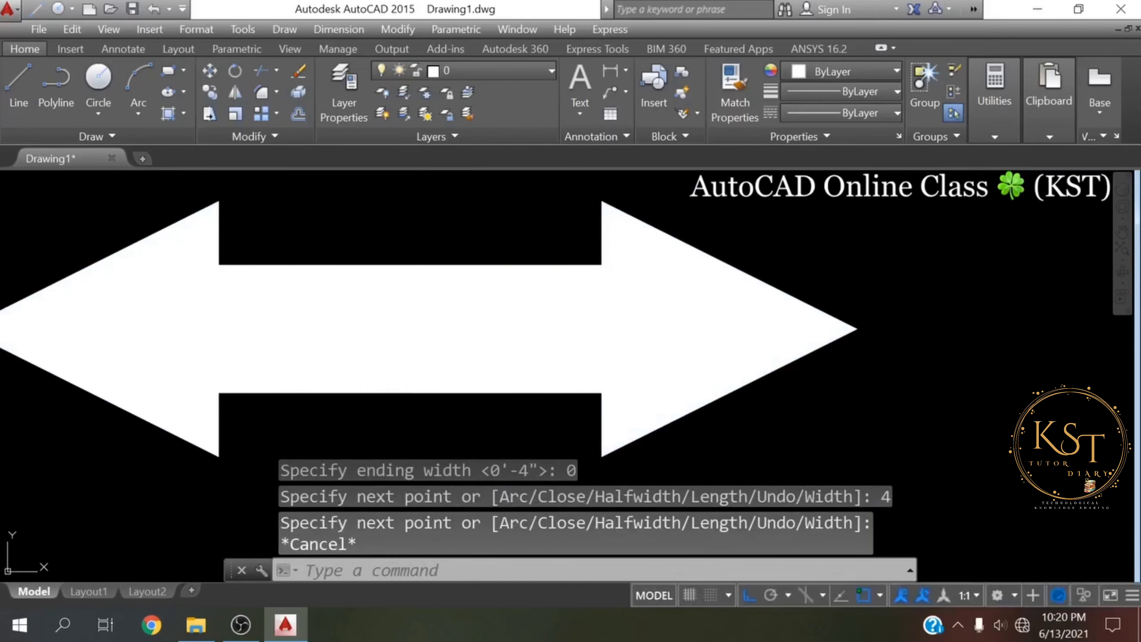
{"action": "scroll", "coordinate": [808, 270], "scroll_direction": "up", "scroll_amount": 2}
{"action": "scroll", "coordinate": [813, 277], "scroll_direction": "down", "scroll_amount": 2}
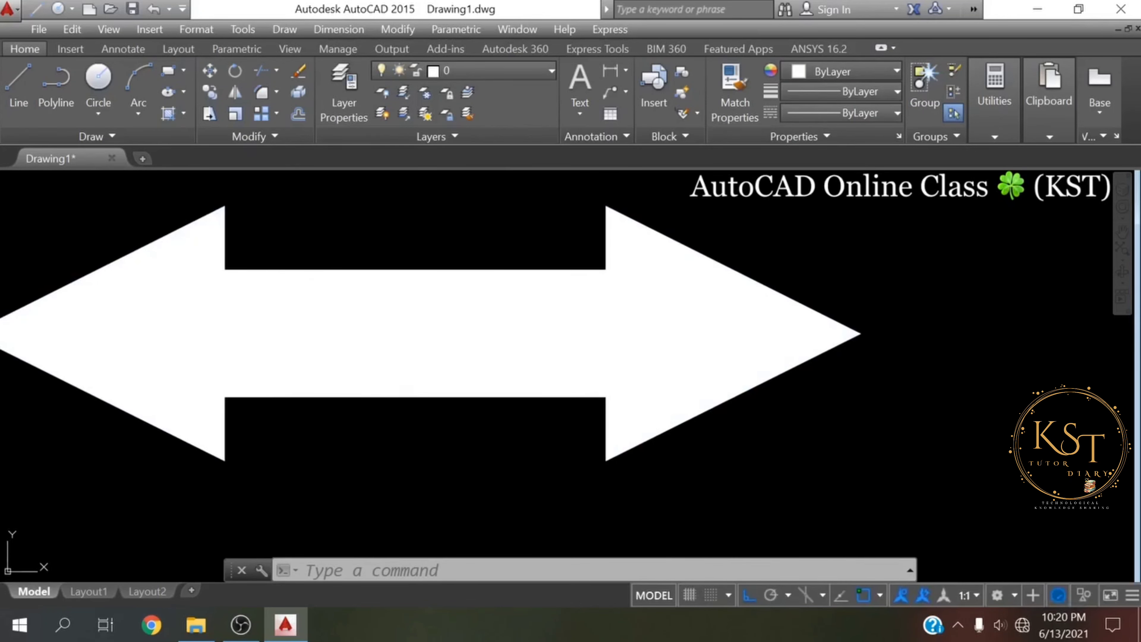
{"action": "scroll", "coordinate": [414, 333], "scroll_direction": "down", "scroll_amount": 1}
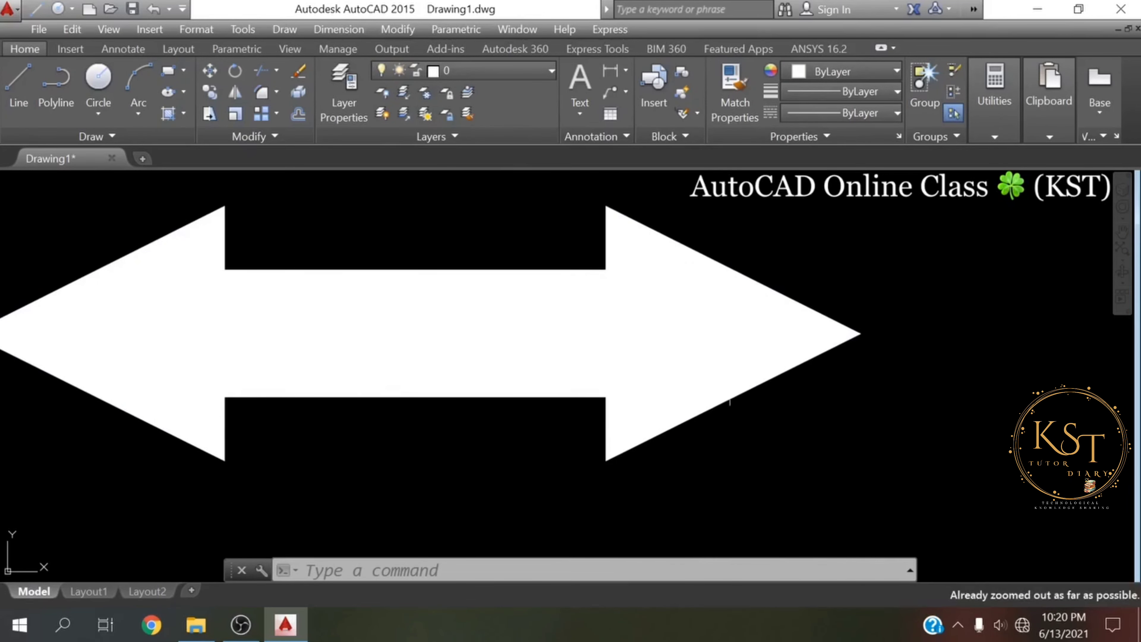
{"action": "scroll", "coordinate": [854, 360], "scroll_direction": "down", "scroll_amount": 1}
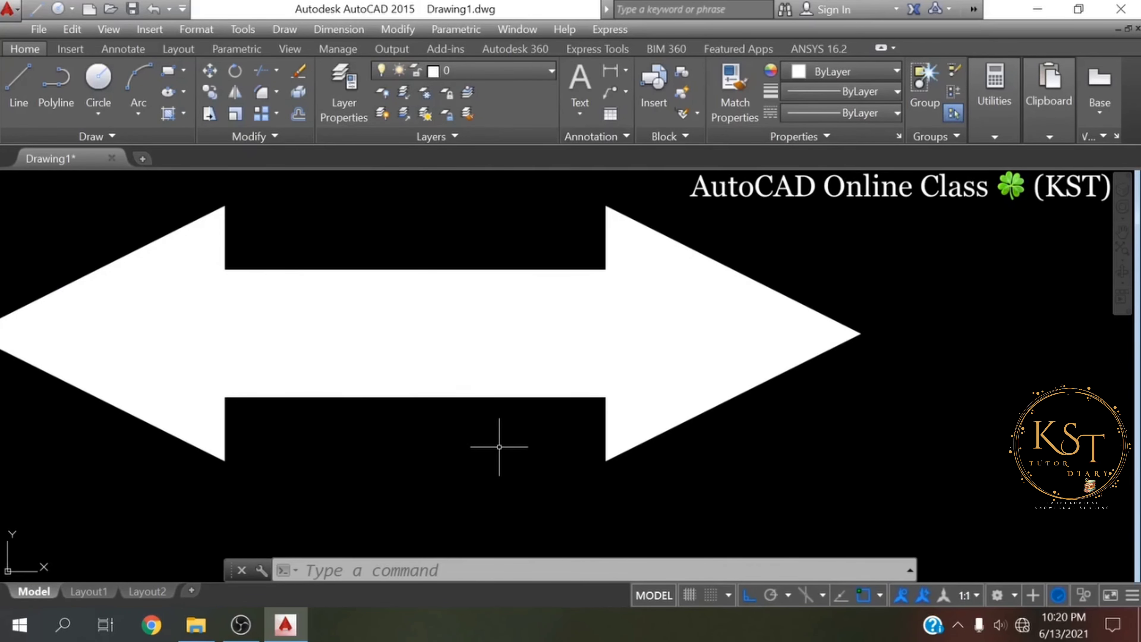
{"action": "scroll", "coordinate": [499, 447], "scroll_direction": "down", "scroll_amount": 1}
{"action": "scroll", "coordinate": [499, 447], "scroll_direction": "up", "scroll_amount": 2}
{"action": "scroll", "coordinate": [500, 447], "scroll_direction": "down", "scroll_amount": 3}
{"action": "scroll", "coordinate": [499, 447], "scroll_direction": "up", "scroll_amount": 5}
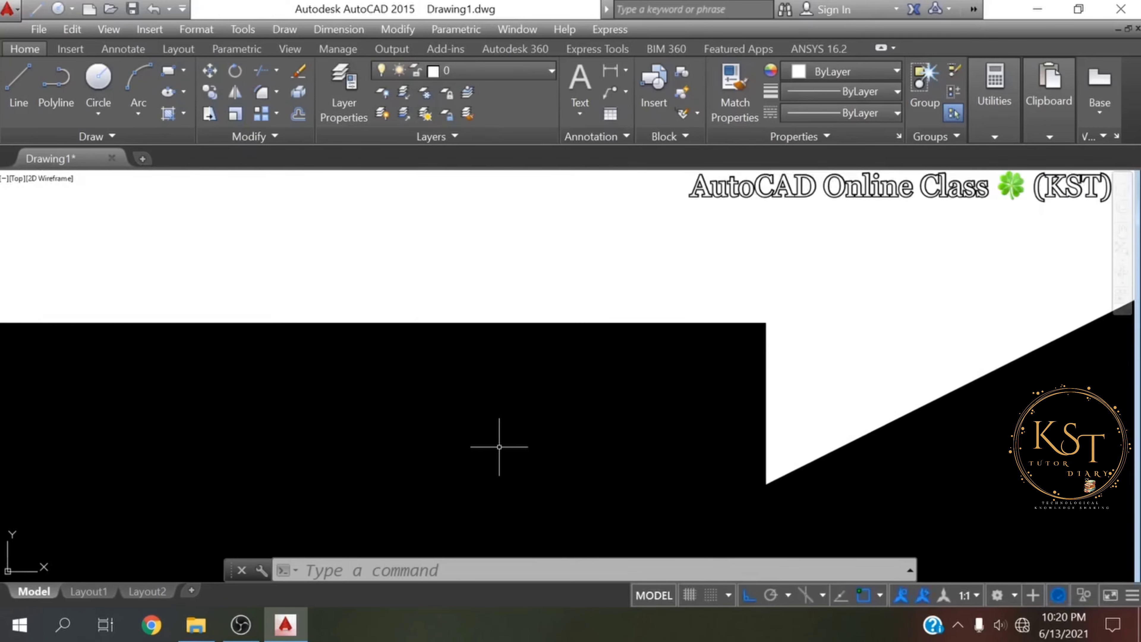
{"action": "scroll", "coordinate": [499, 447], "scroll_direction": "down", "scroll_amount": 5}
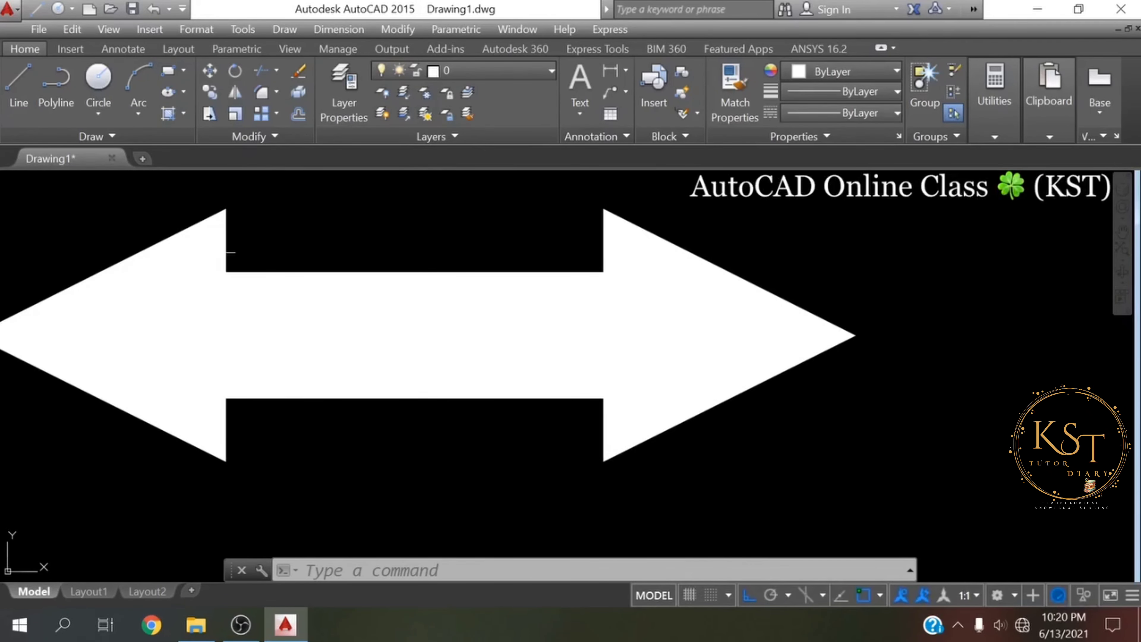
{"action": "mouse_move", "coordinate": [242, 227]}
{"action": "middle_mouse_down"}
{"action": "mouse_move", "coordinate": [430, 204]}
{"action": "mouse_move", "coordinate": [467, 236]}
{"action": "middle_mouse_up"}
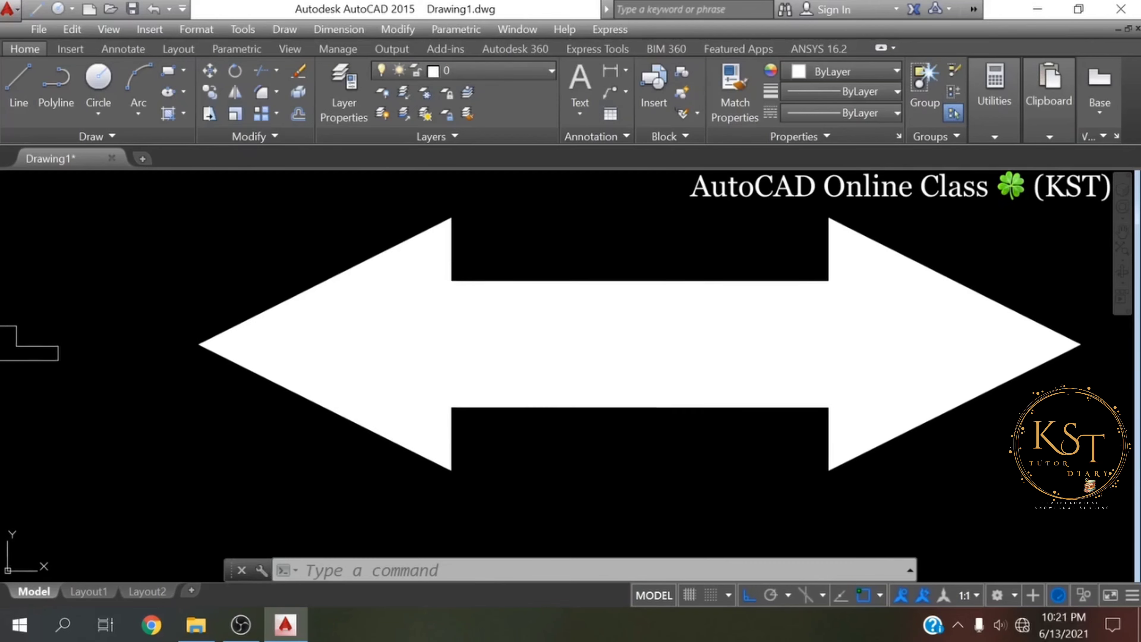
{"action": "middle_click_drag", "start_coordinate": [98, 244], "coordinate": [158, 243]}
{"action": "scroll", "coordinate": [297, 255], "scroll_direction": "up", "scroll_amount": 2}
{"action": "scroll", "coordinate": [297, 255], "scroll_direction": "down", "scroll_amount": 2}
{"action": "scroll", "coordinate": [297, 254], "scroll_direction": "up", "scroll_amount": 1}
{"action": "scroll", "coordinate": [297, 254], "scroll_direction": "down", "scroll_amount": 1}
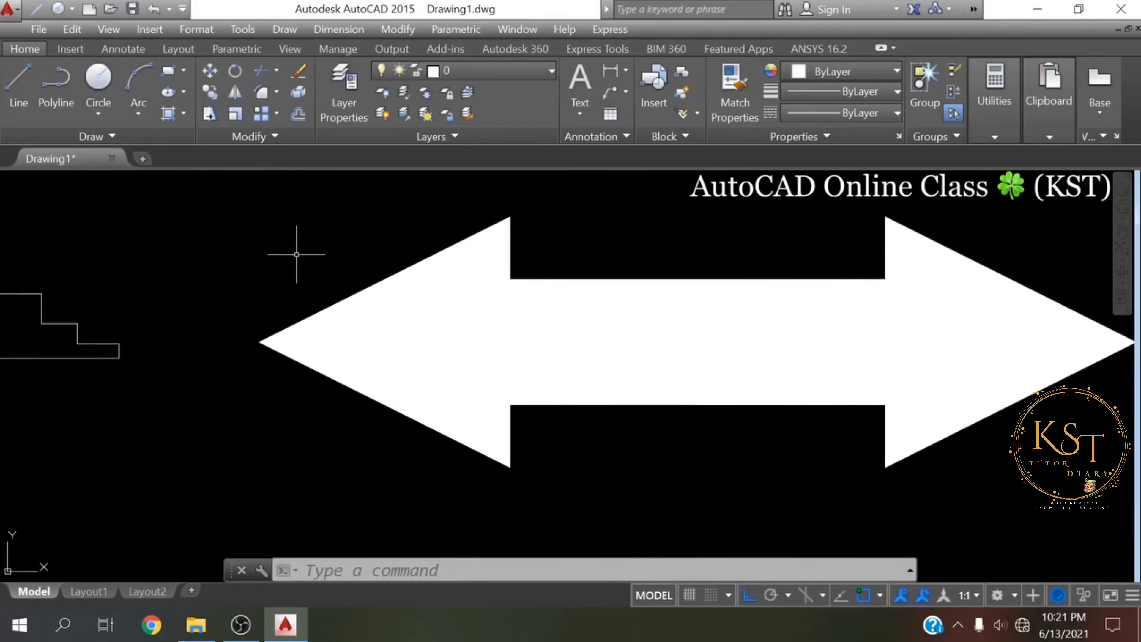
{"action": "scroll", "coordinate": [613, 254], "scroll_direction": "up", "scroll_amount": 1}
{"action": "middle_click_drag", "start_coordinate": [614, 265], "coordinate": [449, 225]}
{"action": "scroll", "coordinate": [449, 223], "scroll_direction": "down", "scroll_amount": 2}
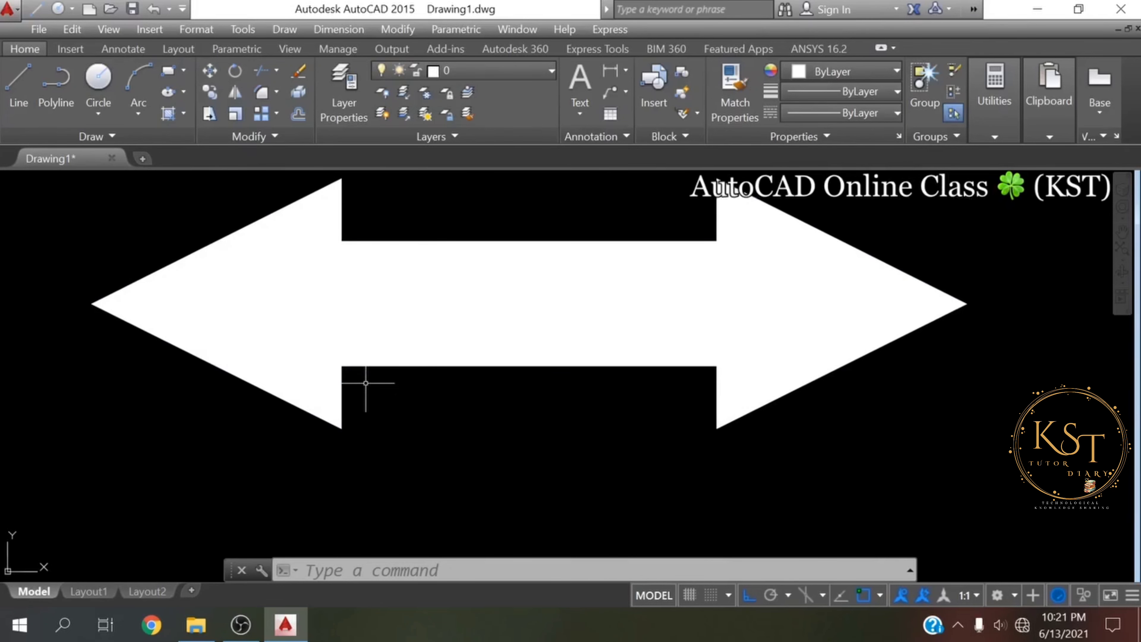
Step: Zoom to the full drawing and view the two stepped profiles together with the double-headed arrow
{"action": "type", "text": "Z"}
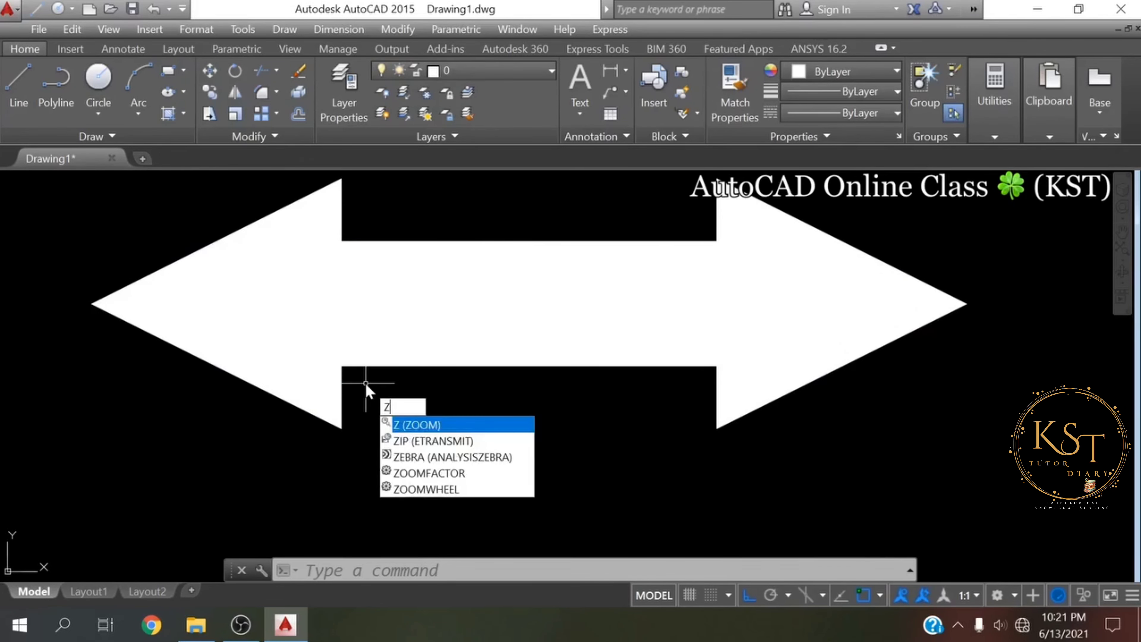
{"action": "key", "text": "Return"}
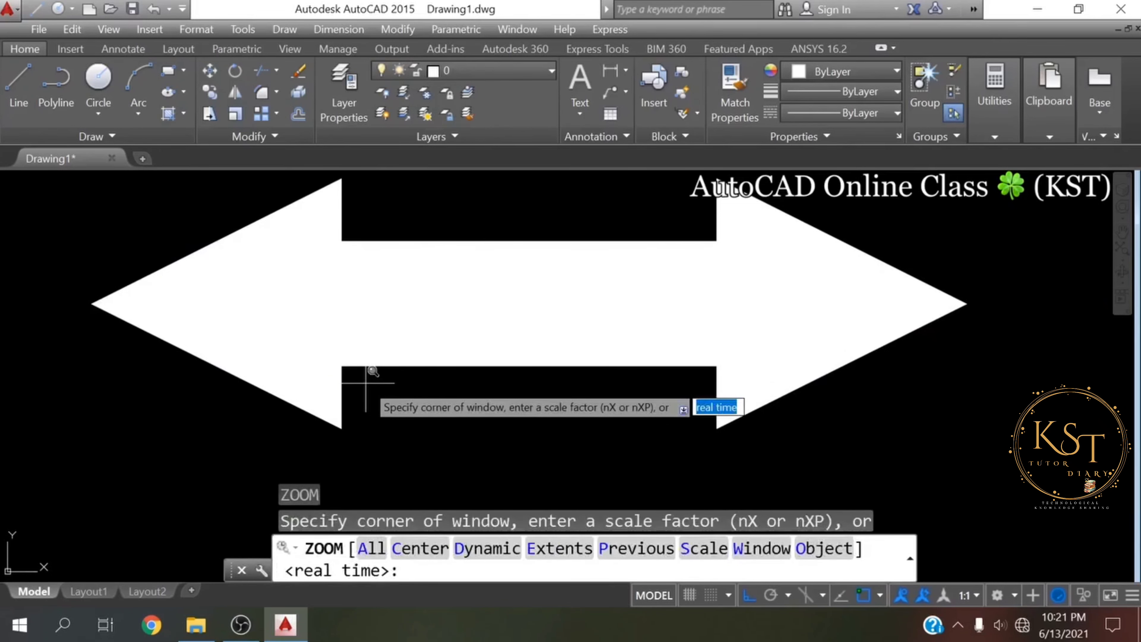
{"action": "type", "text": "a"}
{"action": "key", "text": "Return"}
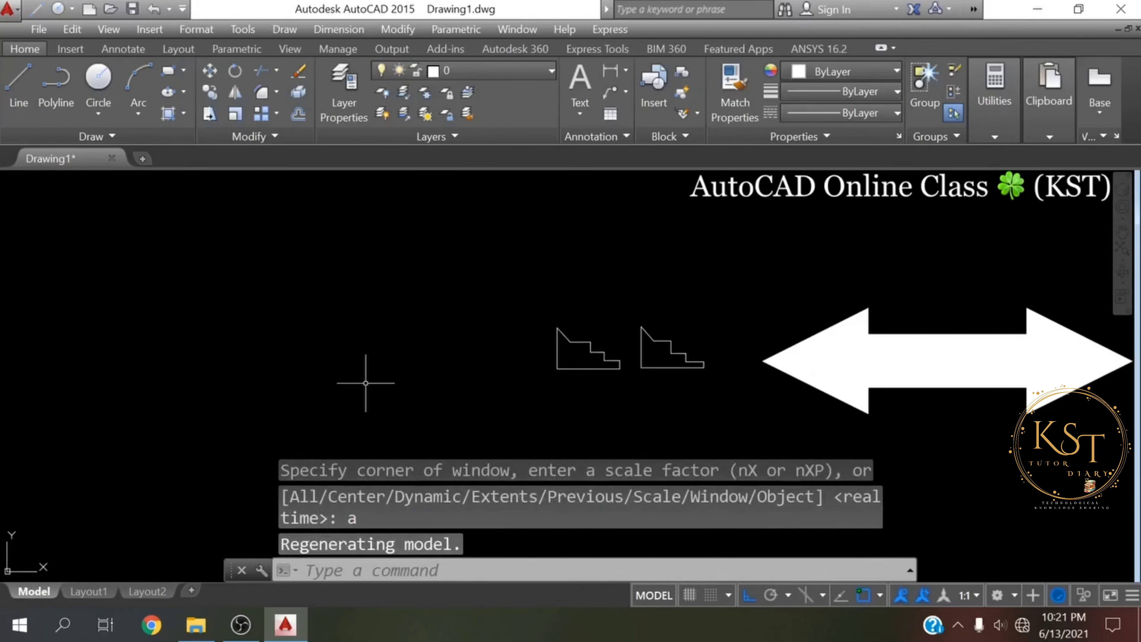
{"action": "scroll", "coordinate": [814, 349], "scroll_direction": "down", "scroll_amount": 5}
{"action": "scroll", "coordinate": [814, 348], "scroll_direction": "up", "scroll_amount": 7}
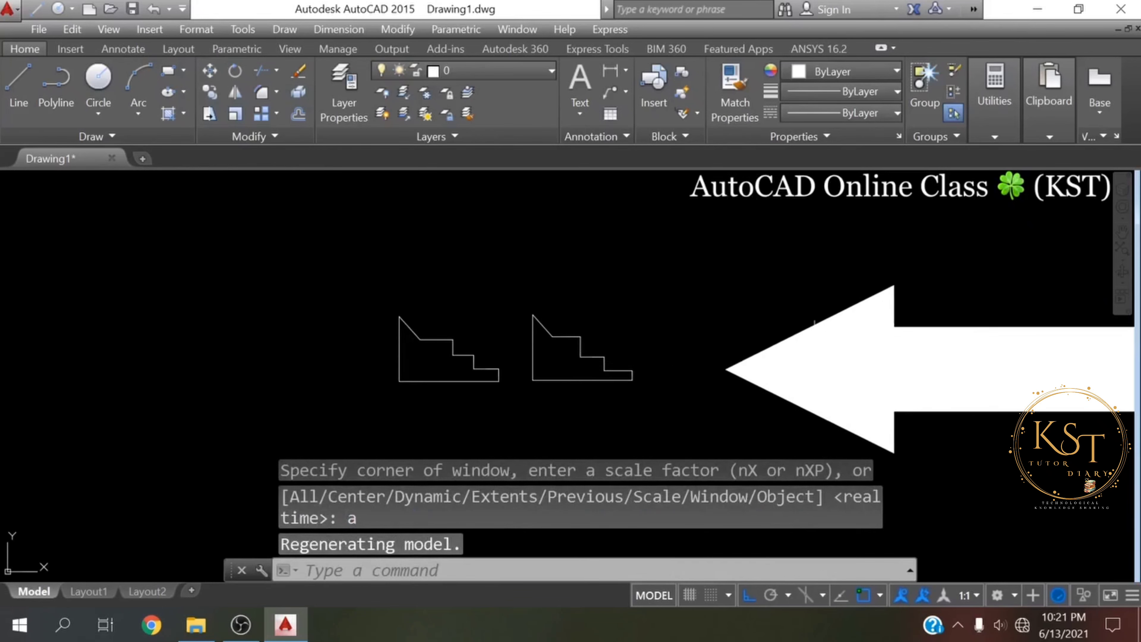
{"action": "mouse_move", "coordinate": [776, 351]}
{"action": "middle_mouse_down"}
{"action": "mouse_move", "coordinate": [497, 345]}
{"action": "mouse_move", "coordinate": [491, 321]}
{"action": "middle_mouse_up"}
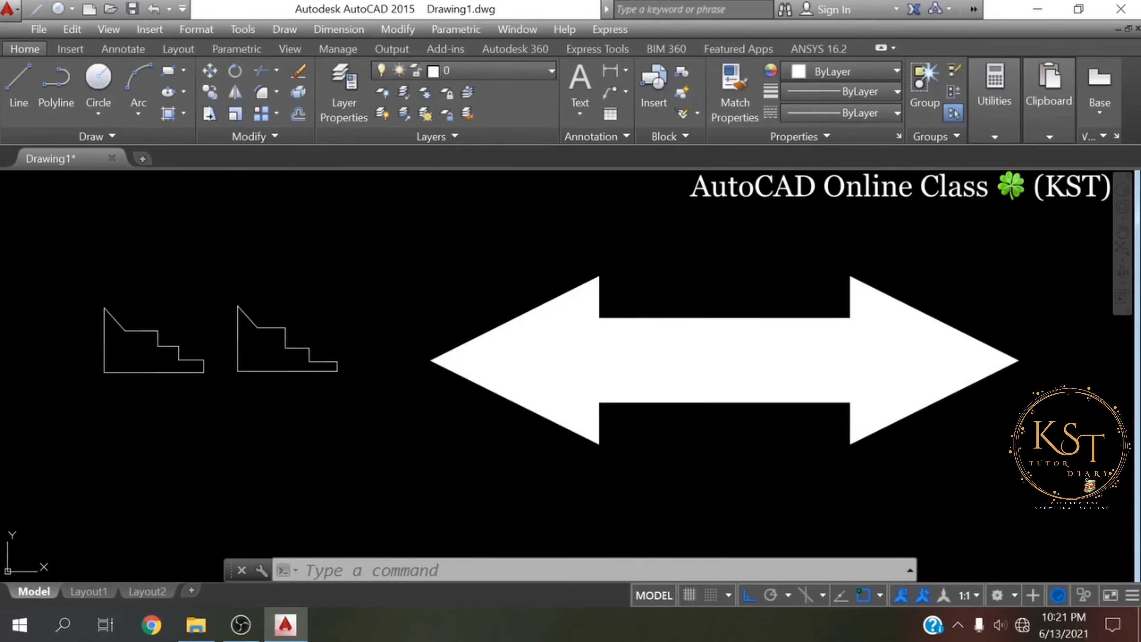
{"action": "key", "text": "Escape"}
{"action": "scroll", "coordinate": [403, 462], "scroll_direction": "down", "scroll_amount": 8}
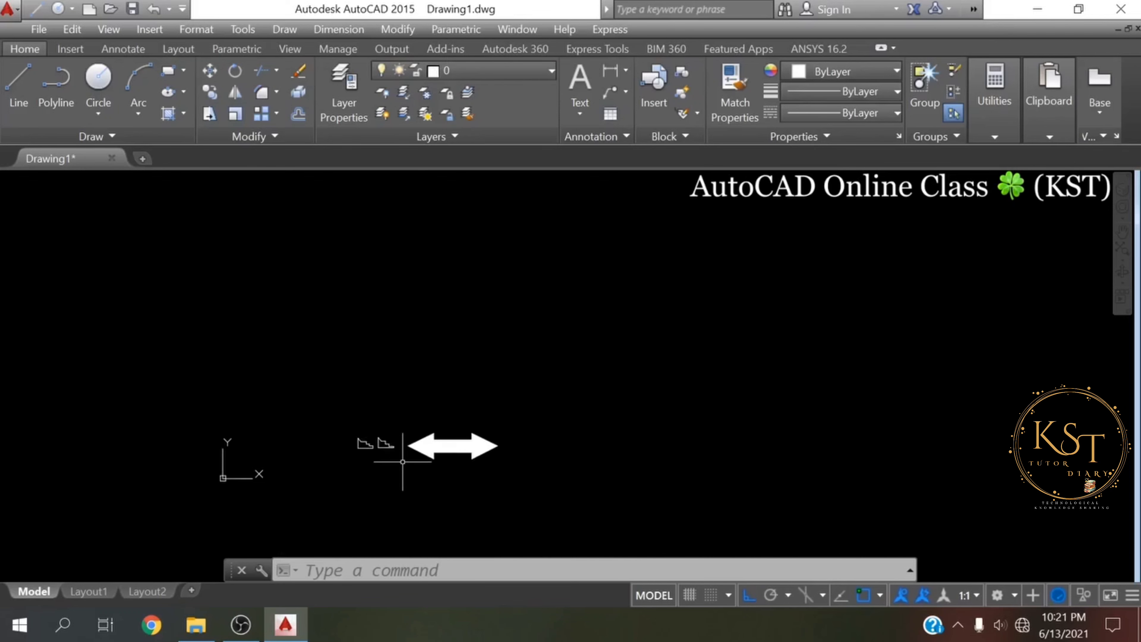
{"action": "scroll", "coordinate": [402, 462], "scroll_direction": "up", "scroll_amount": 6}
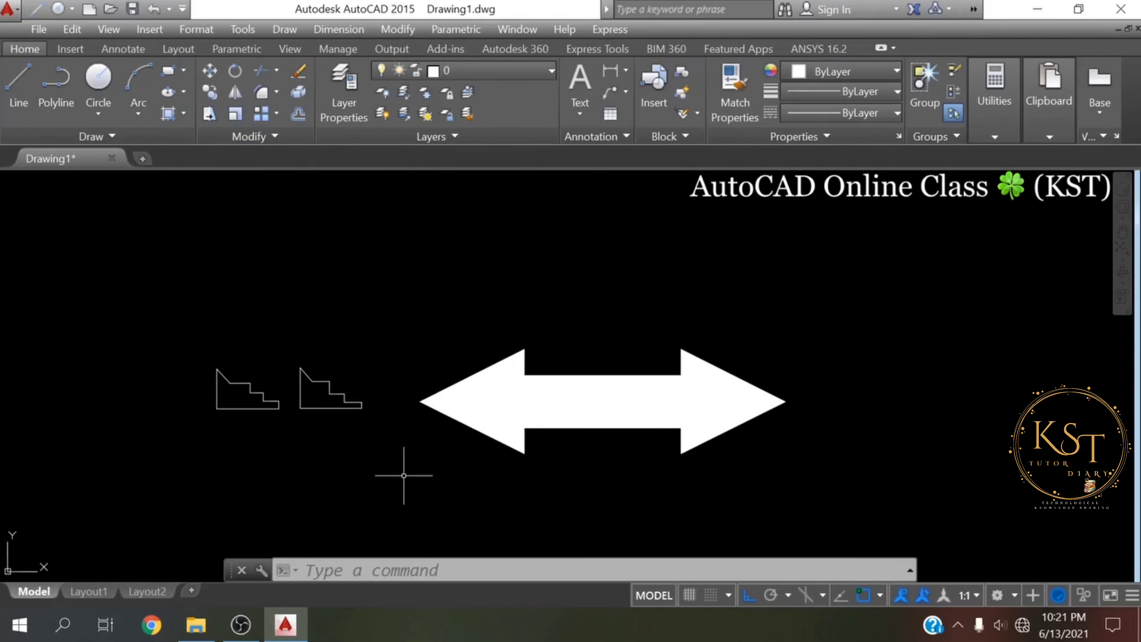
{"action": "scroll", "coordinate": [482, 418], "scroll_direction": "down", "scroll_amount": 2}
{"action": "scroll", "coordinate": [476, 418], "scroll_direction": "up", "scroll_amount": 4}
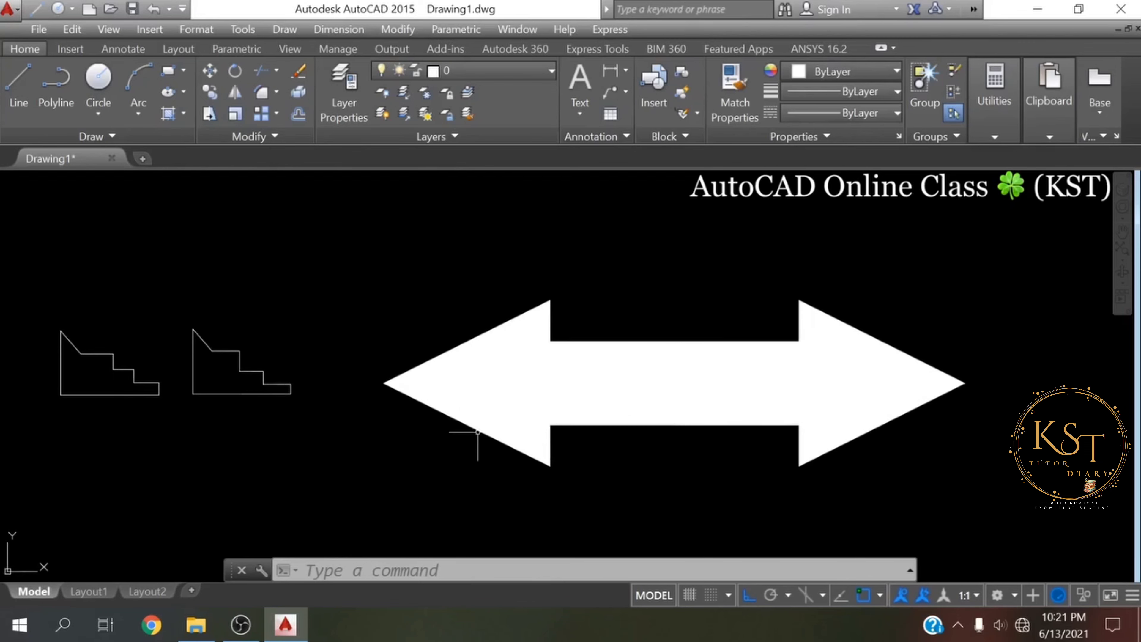
{"action": "scroll", "coordinate": [369, 431], "scroll_direction": "down", "scroll_amount": 6}
{"action": "scroll", "coordinate": [369, 432], "scroll_direction": "up", "scroll_amount": 6}
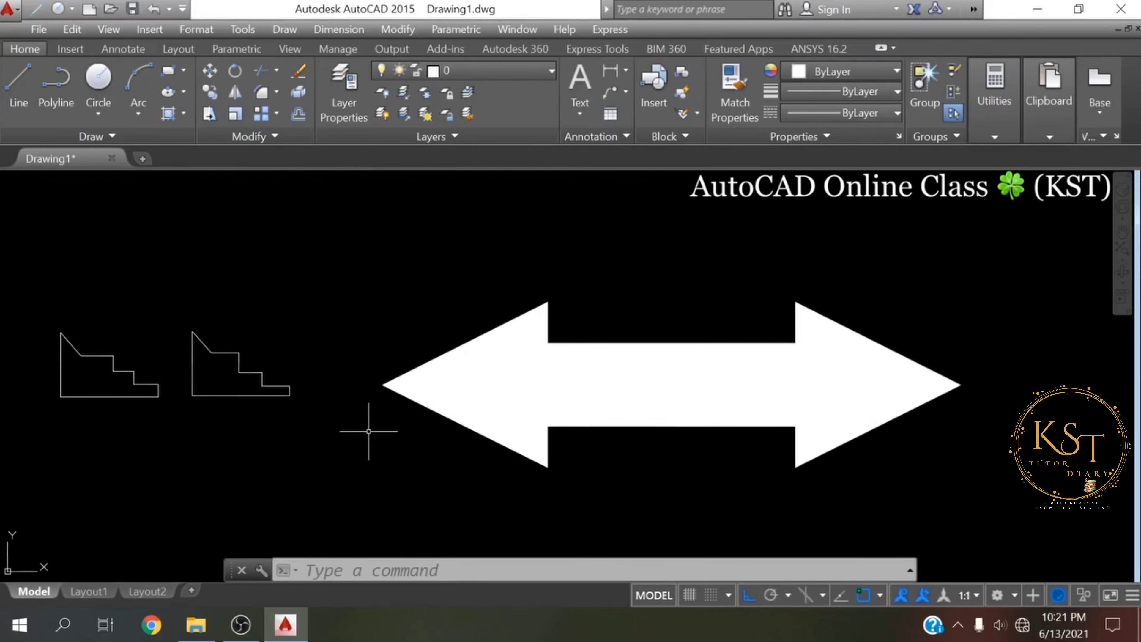